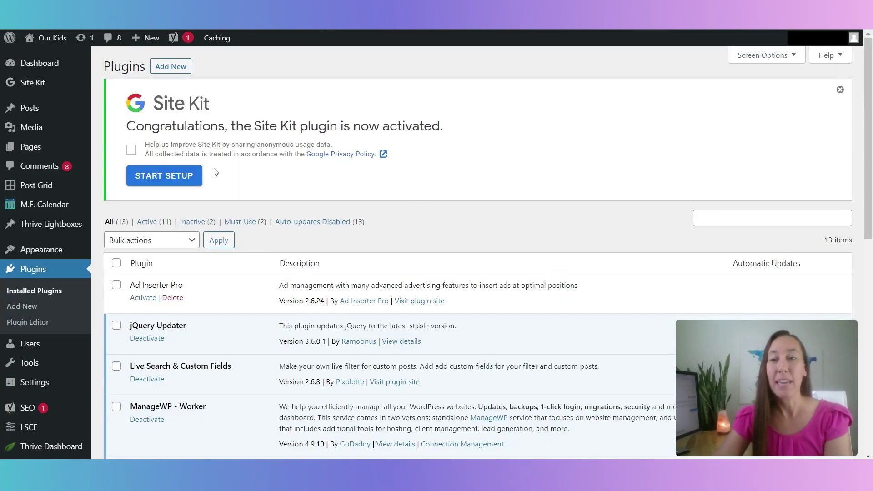
Sign in with Google, grant the Search Console and site-list permissions, and allow account access.
left_click(188, 182)
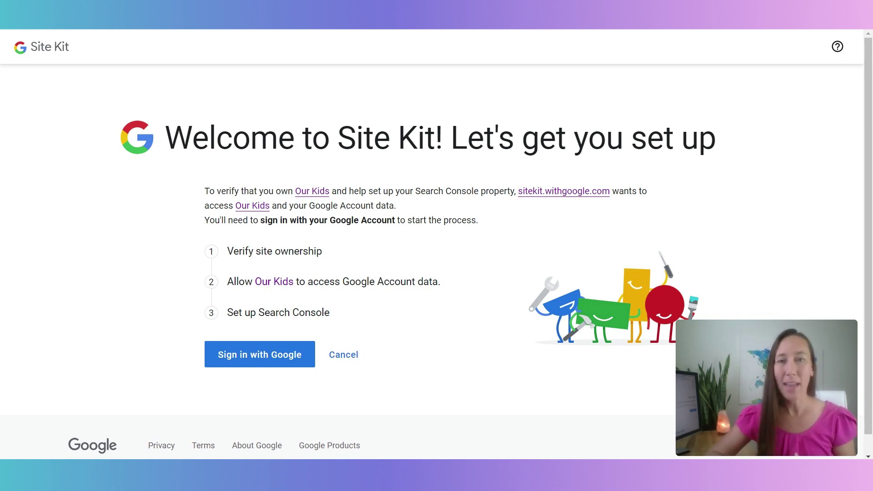
left_click(268, 359)
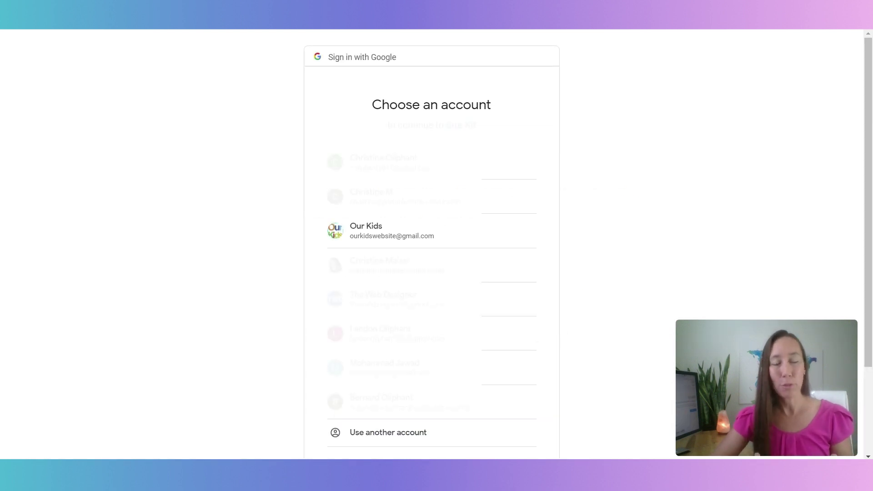
left_click(530, 341)
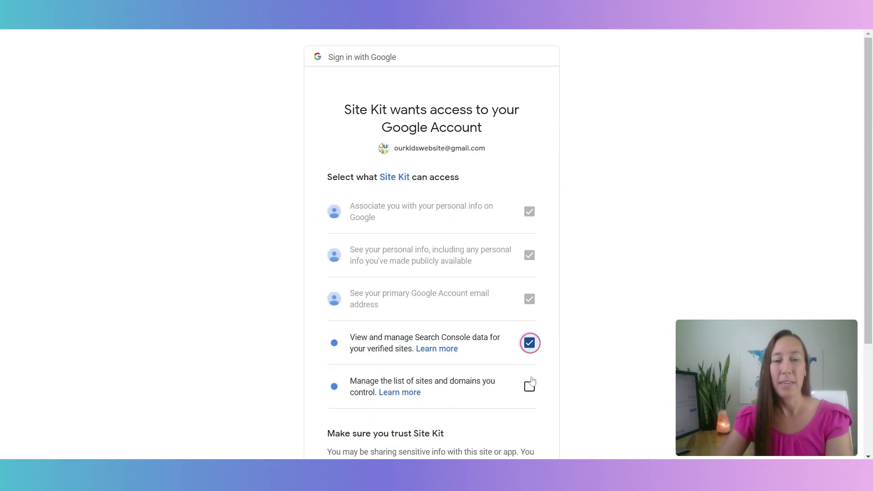
left_click(530, 385)
scroll(529, 386, "down", 2)
scroll(529, 386, "down", 2)
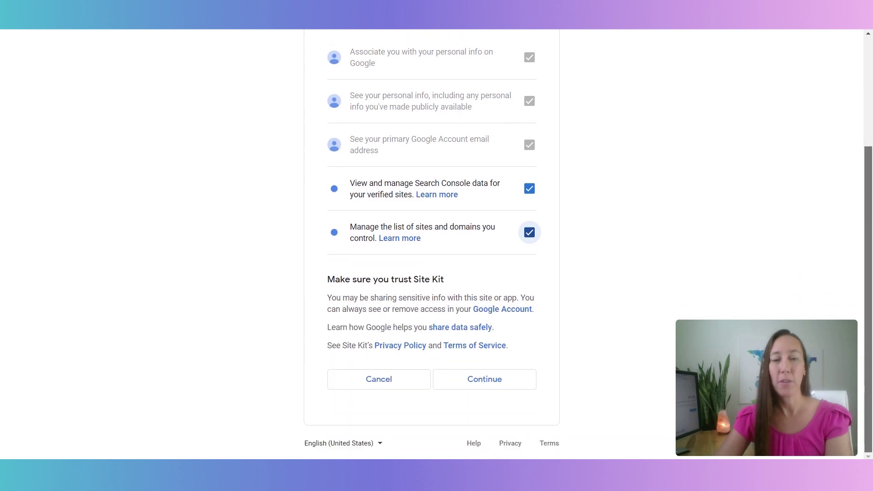
left_click(487, 380)
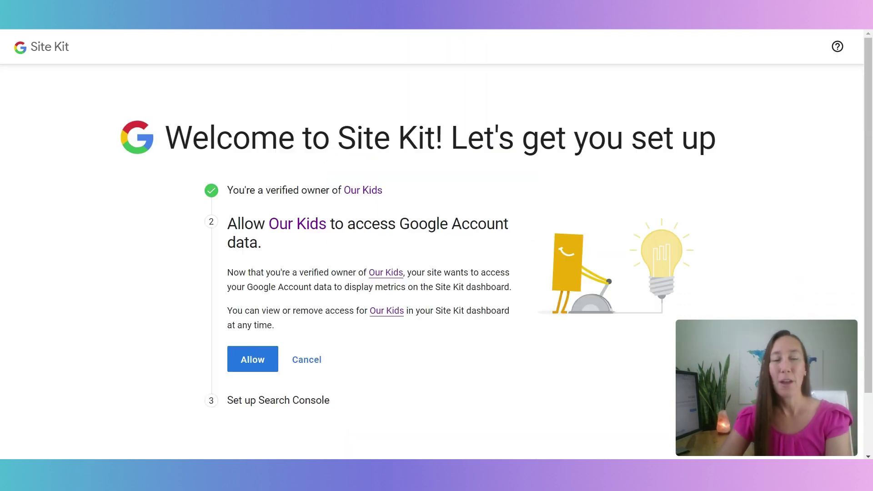
left_click(255, 360)
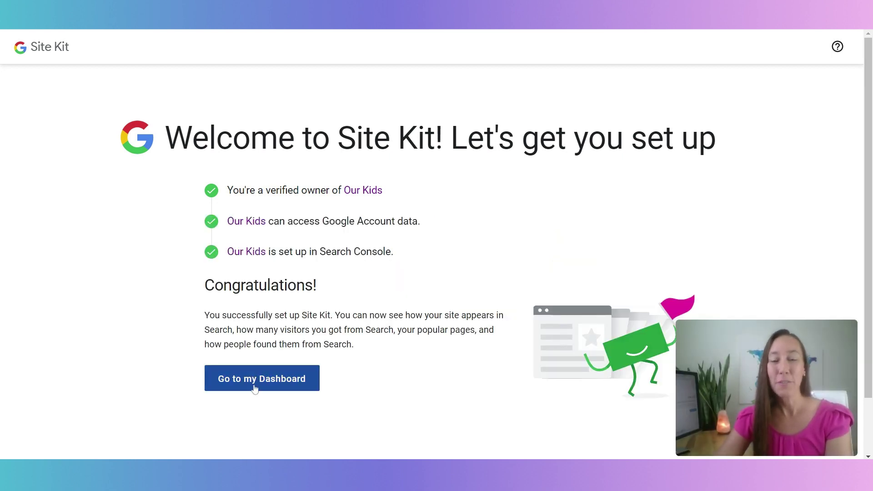
Go to the Site Kit dashboard, review the 277K impressions and 3.6K clicks, and start connecting Analytics.
left_click(255, 388)
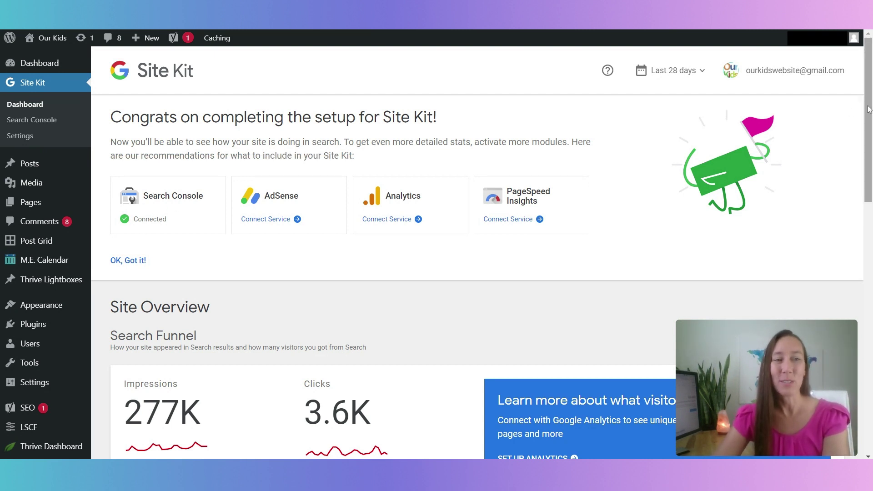
scroll(868, 122, "down", 4)
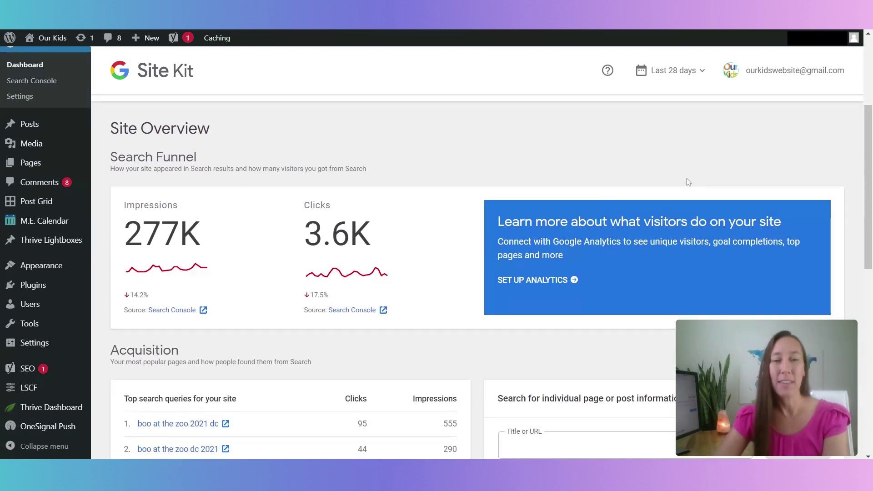
scroll(792, 181, "down", 5)
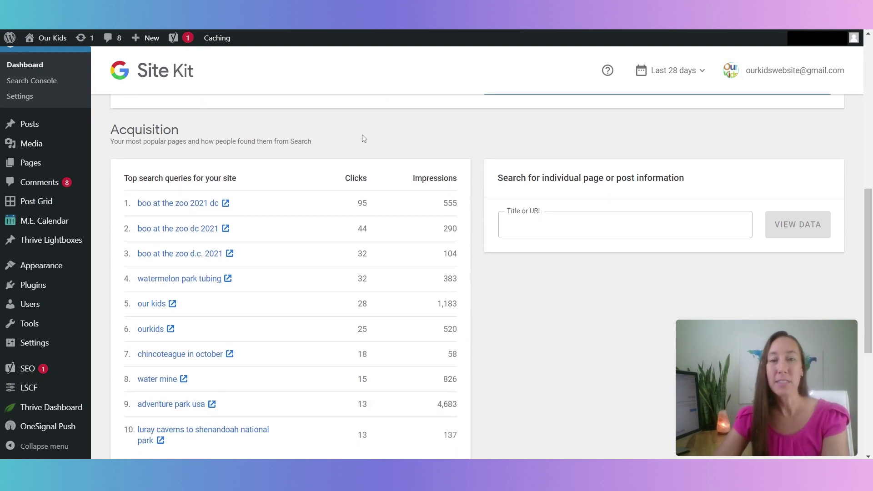
left_click_drag(869, 239, 872, 306)
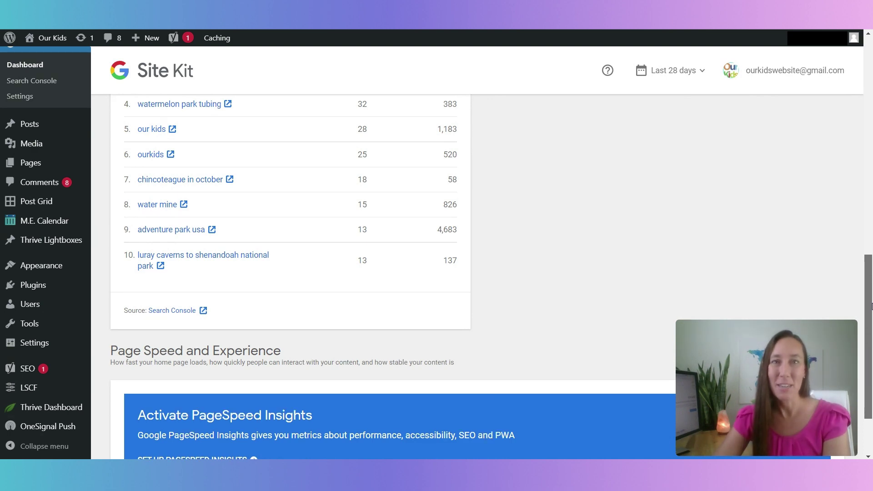
left_click_drag(871, 306, 871, 331)
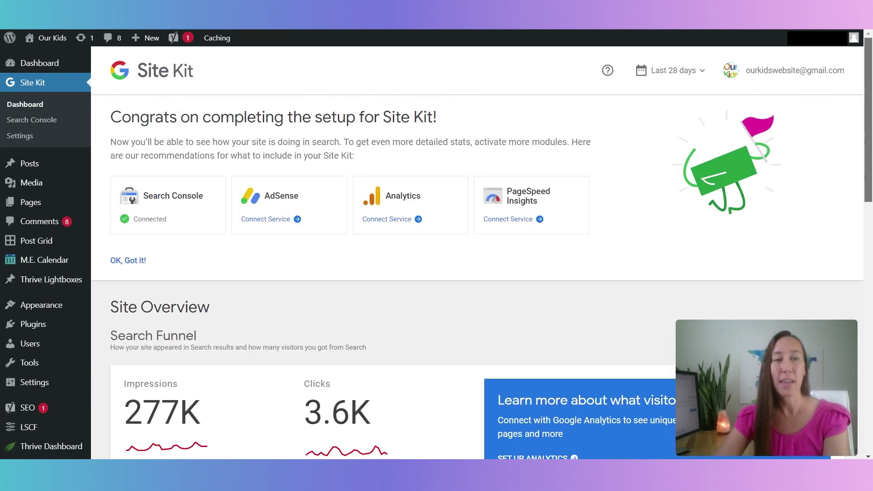
left_click(398, 225)
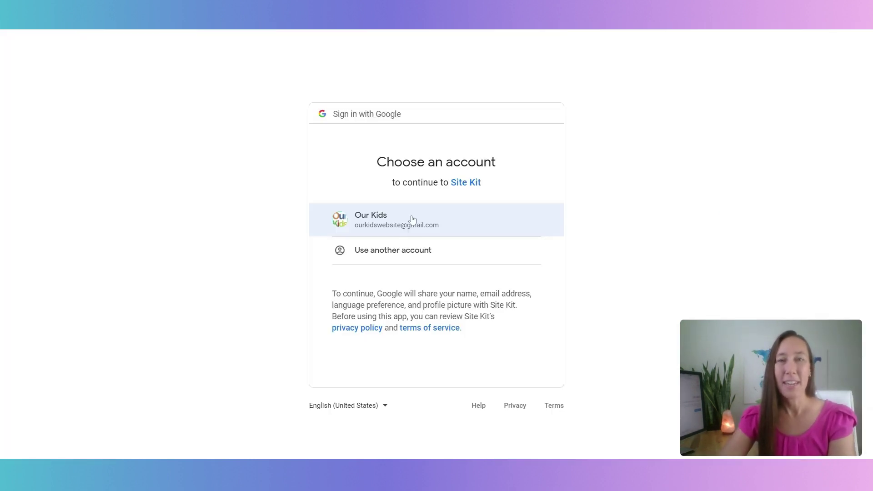
Connect Analytics with the site's Google account, using Master View as the view.
left_click(412, 220)
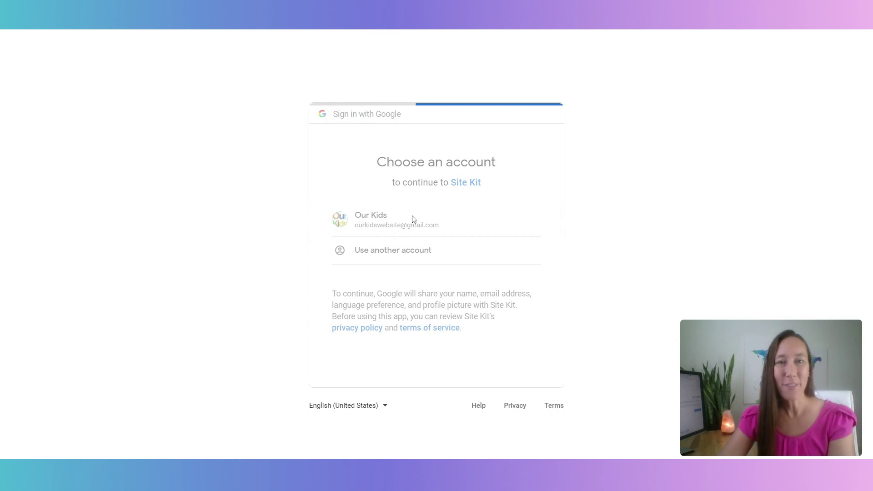
left_click(484, 421)
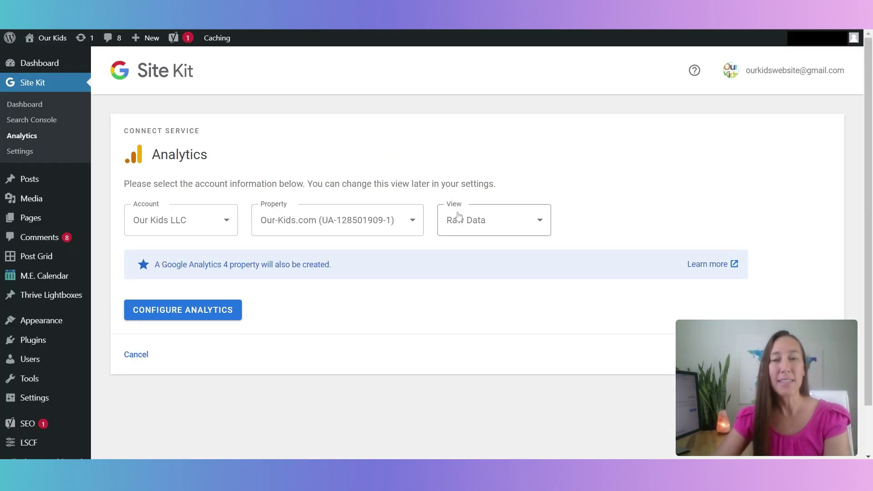
double_click(475, 219)
left_click(475, 285)
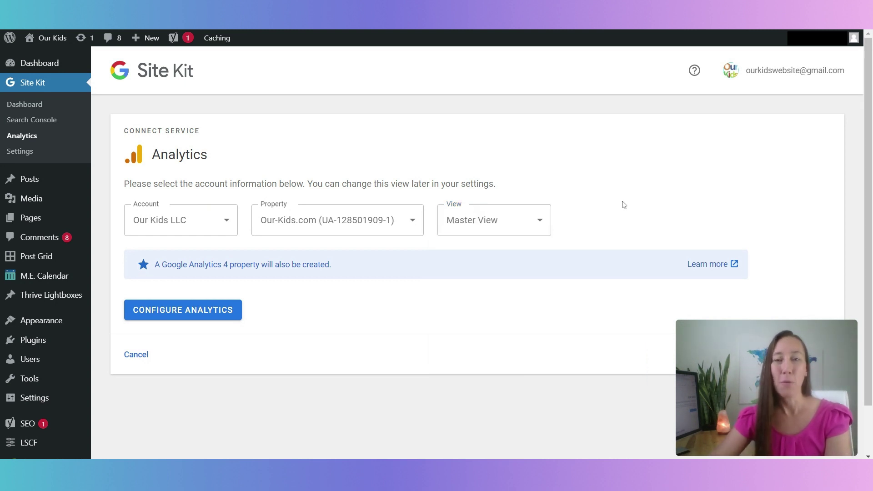
left_click(197, 311)
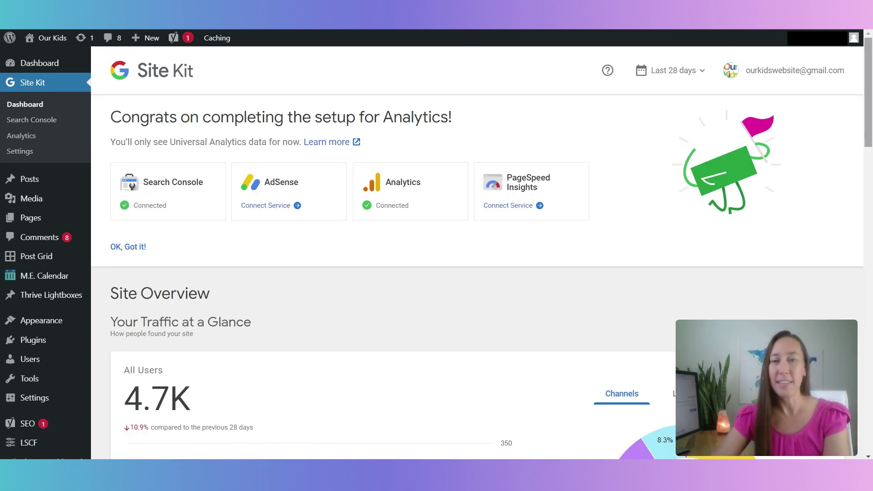
mouse_move(870, 94)
left_mouse_down()
mouse_move(869, 309)
mouse_move(870, 95)
left_mouse_up()
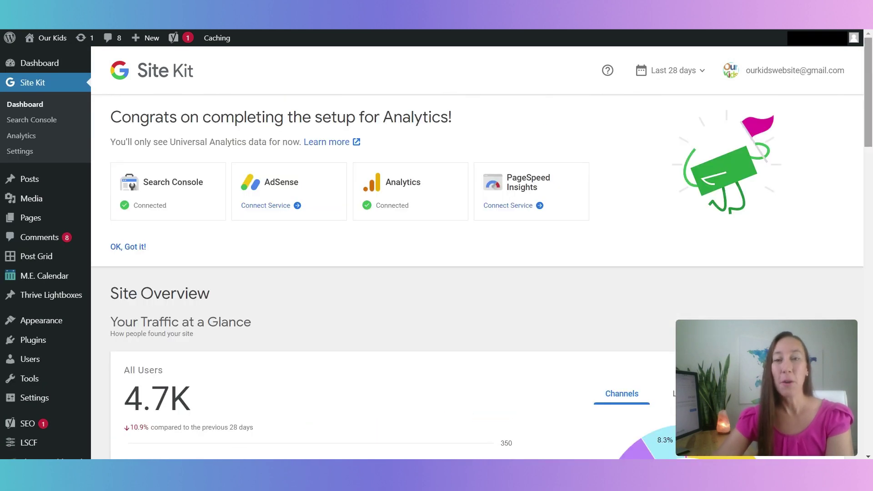
Connect PageSpeed Insights and scroll down to its page speed report.
left_click(514, 208)
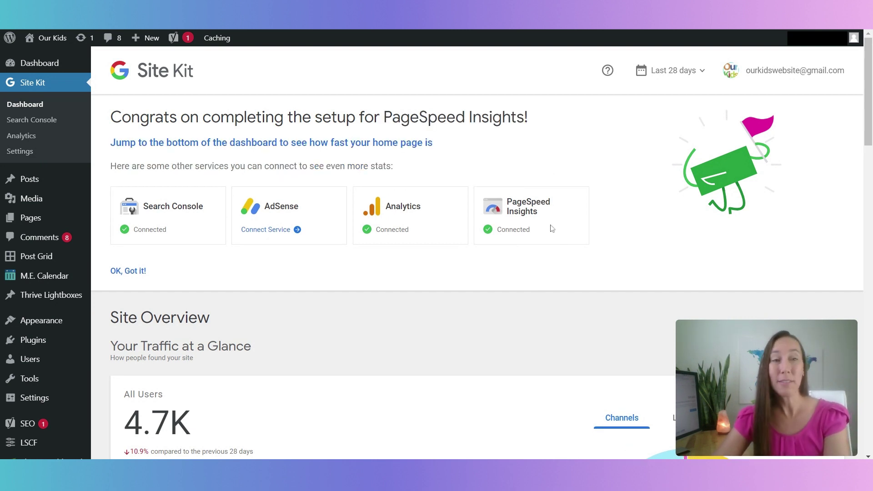
left_click_drag(869, 117, 869, 428)
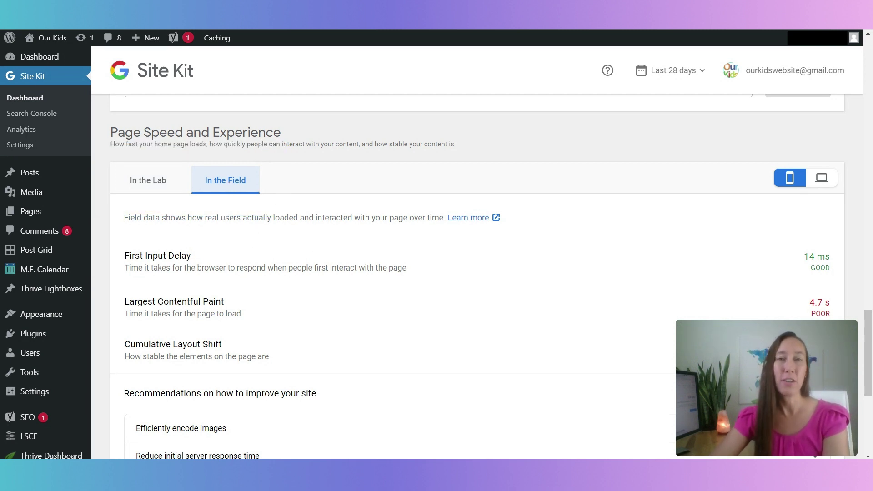
scroll(865, 324, "down", 2)
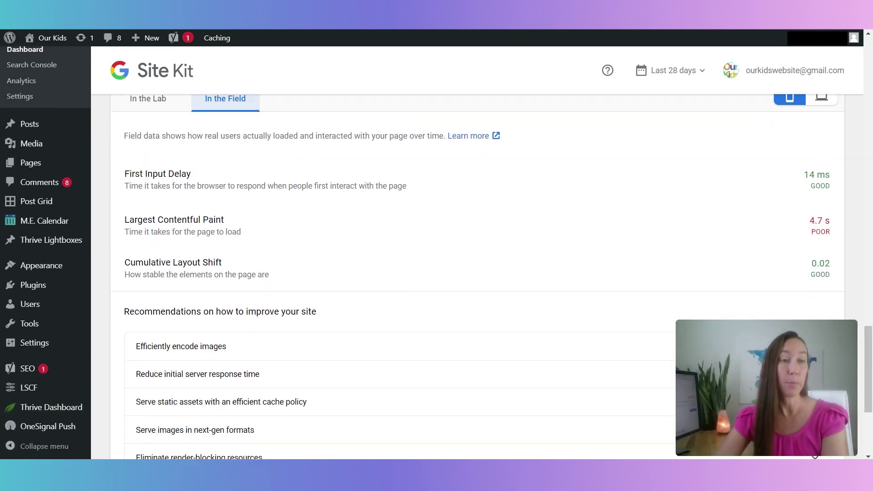
scroll(839, 222, "down", 3)
scroll(682, 191, "down", 1)
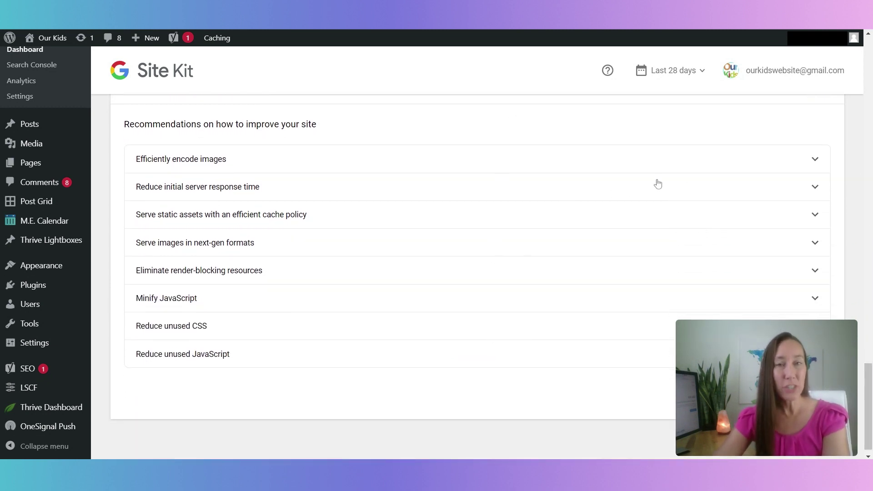
Expand and collapse the 'Efficiently encode images' recommendation, then show the lab results.
left_click(705, 166)
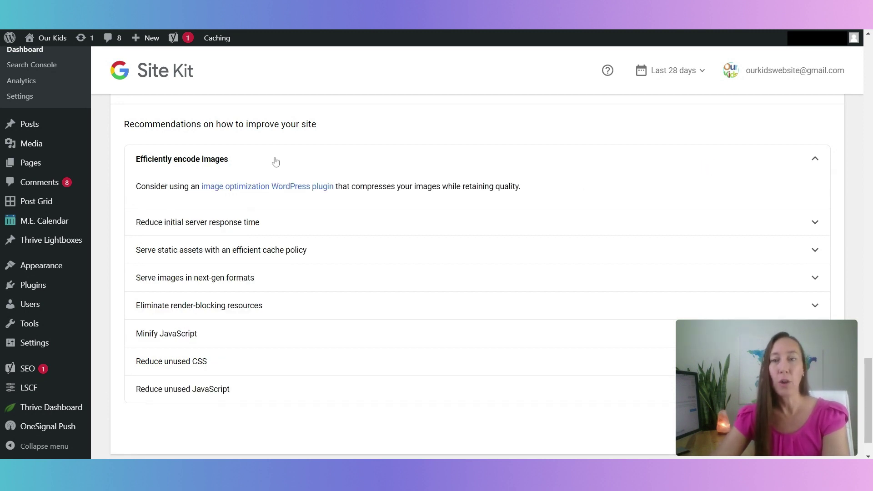
left_click(813, 159)
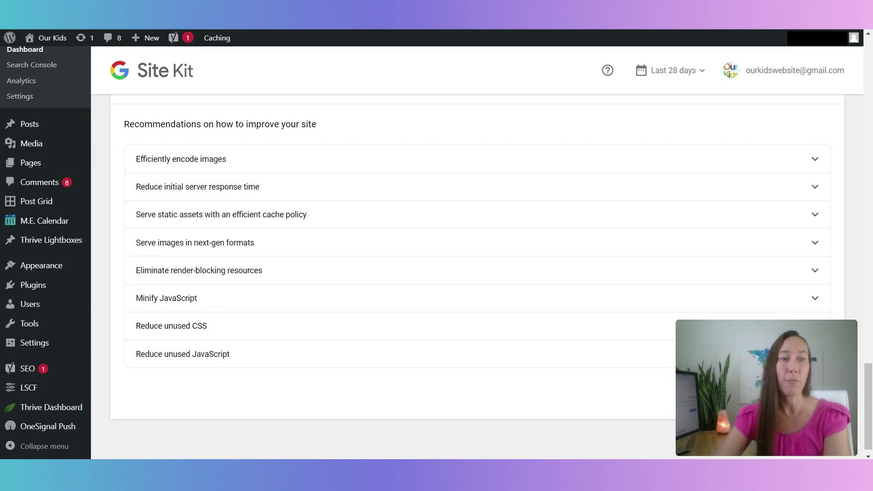
scroll(129, 177, "up", 6)
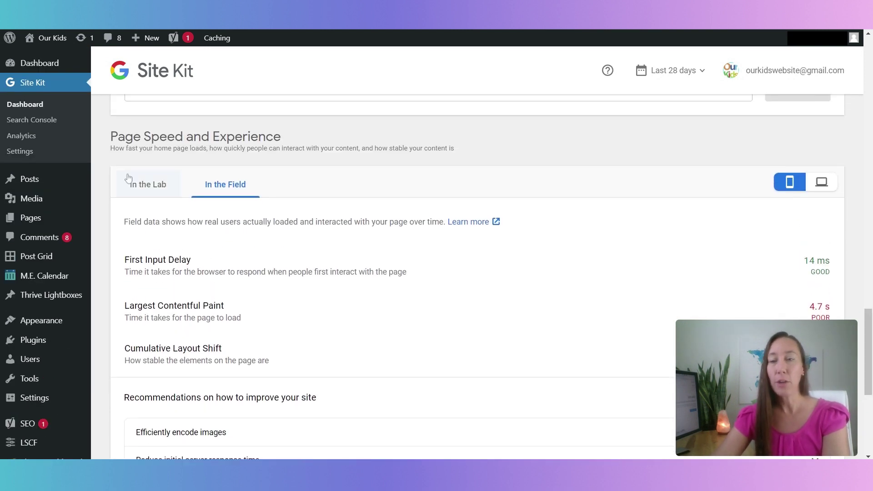
left_click(129, 178)
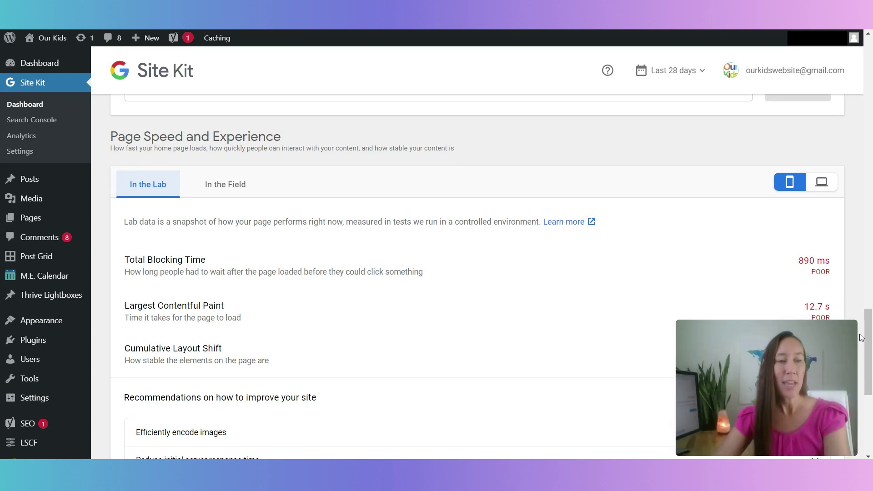
Review the lab metrics (890 ms blocking time, 12.7 s LCP, 1.118 CLS) and return to the top.
scroll(870, 231, "down", 2)
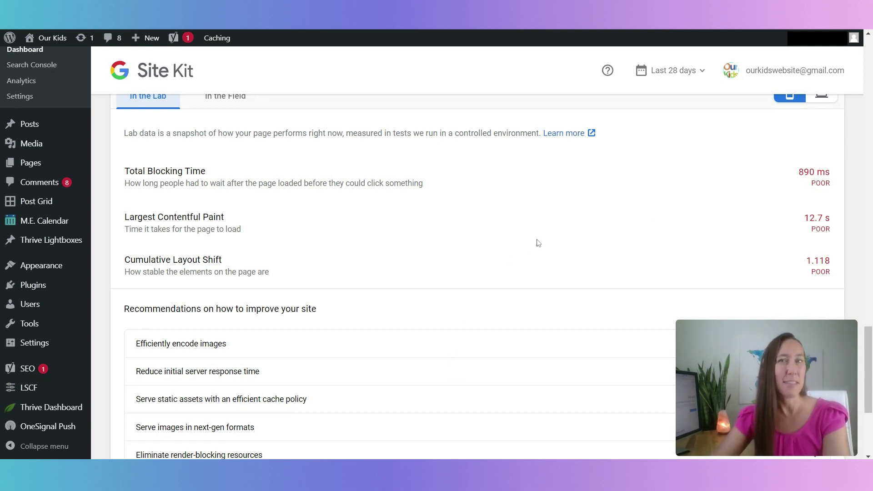
left_click_drag(868, 332, 868, 58)
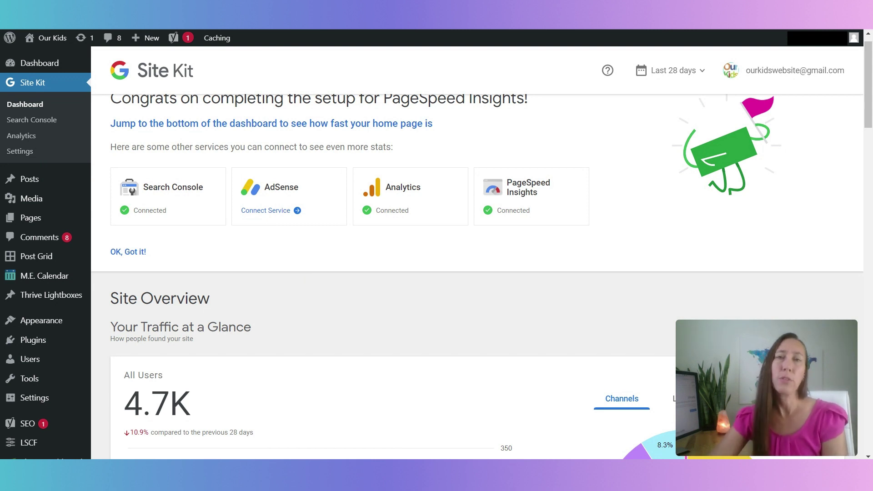
Scroll through the Search Console stats page.
scroll(481, 258, "down", 4)
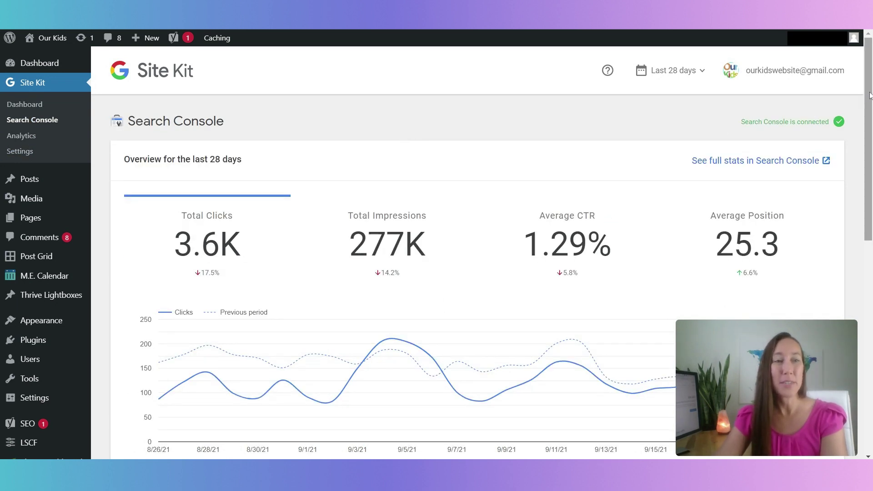
scroll(870, 132, "down", 1)
scroll(870, 131, "down", 10)
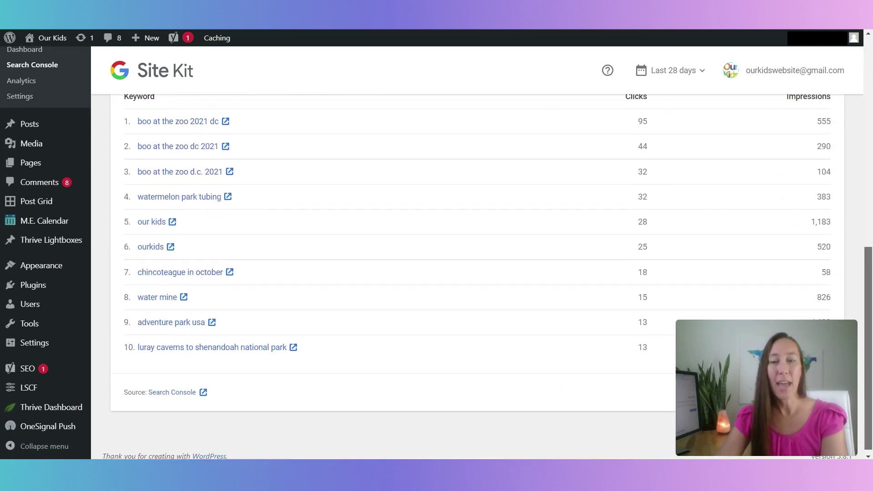
scroll(870, 132, "up", 12)
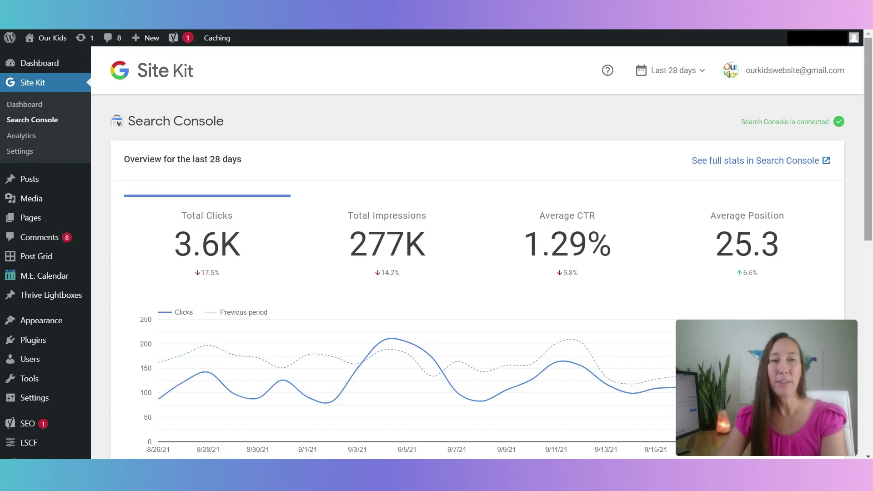
Open the Analytics stats page and scroll through its traffic figures.
left_click(44, 137)
scroll(870, 114, "down", 1)
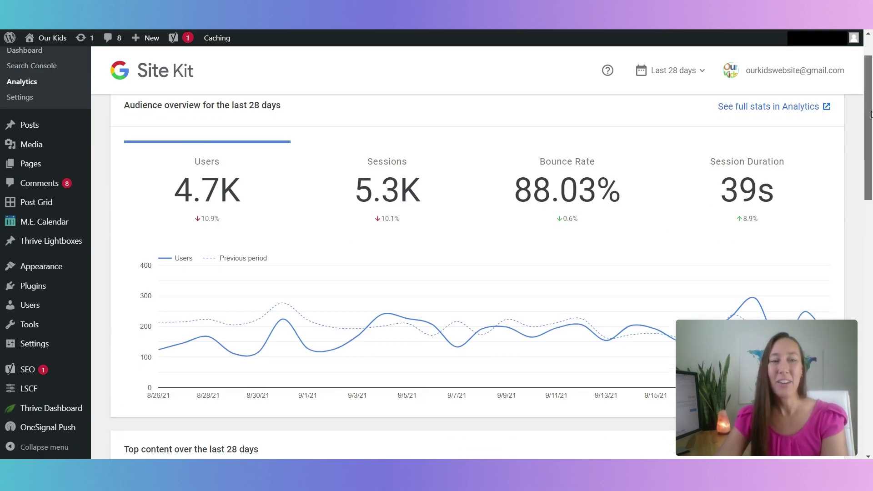
scroll(871, 113, "down", 8)
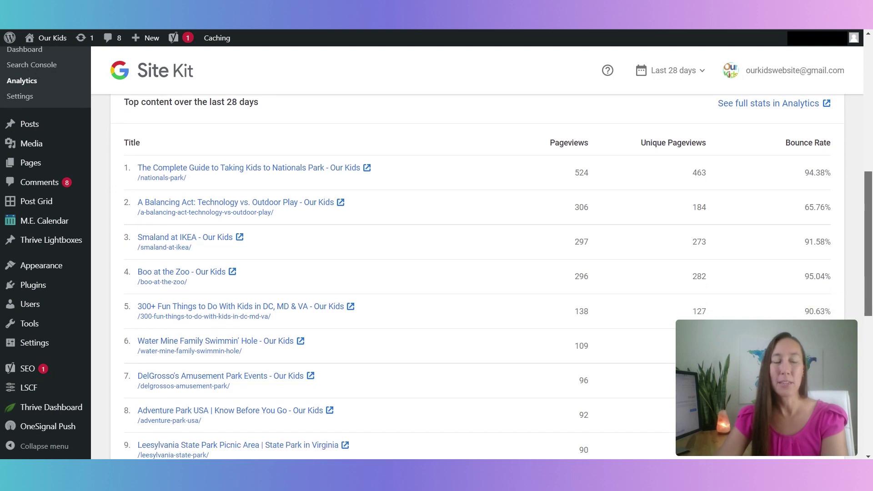
scroll(491, 275, "down", 4)
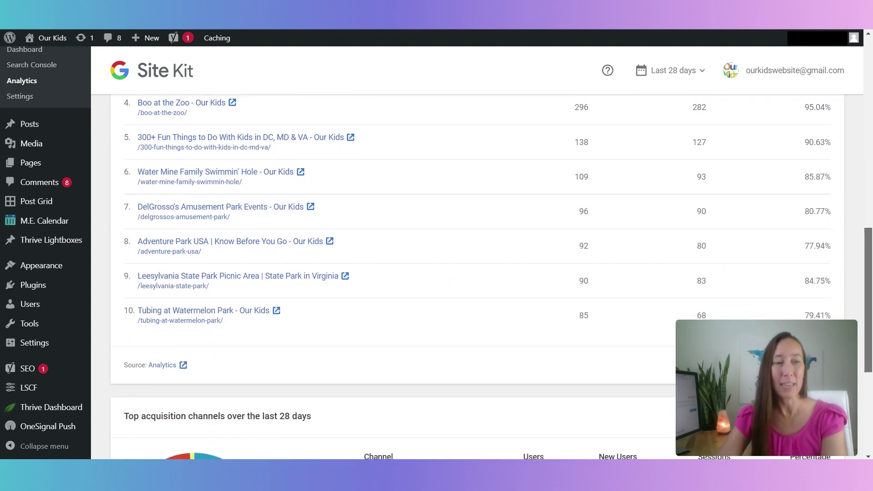
scroll(491, 276, "down", 5)
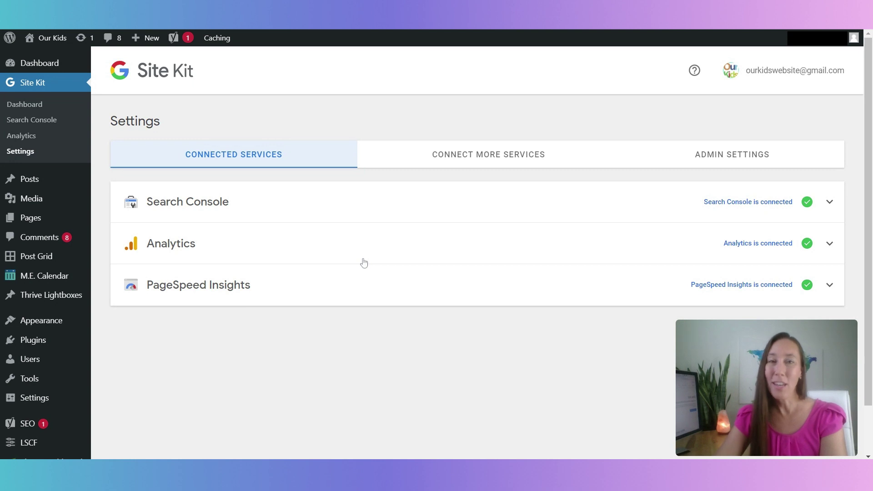
View the other connectable services: AdSense, Optimize and Tag Manager.
left_click(509, 164)
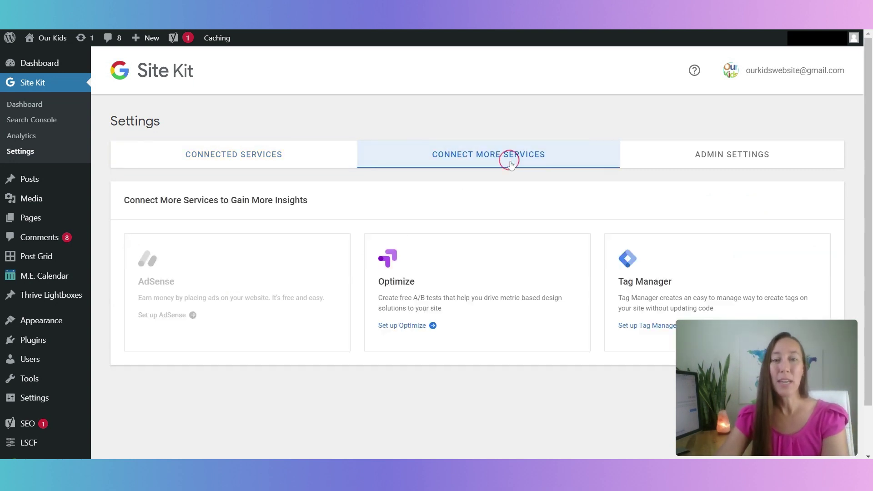
scroll(718, 219, "down", 1)
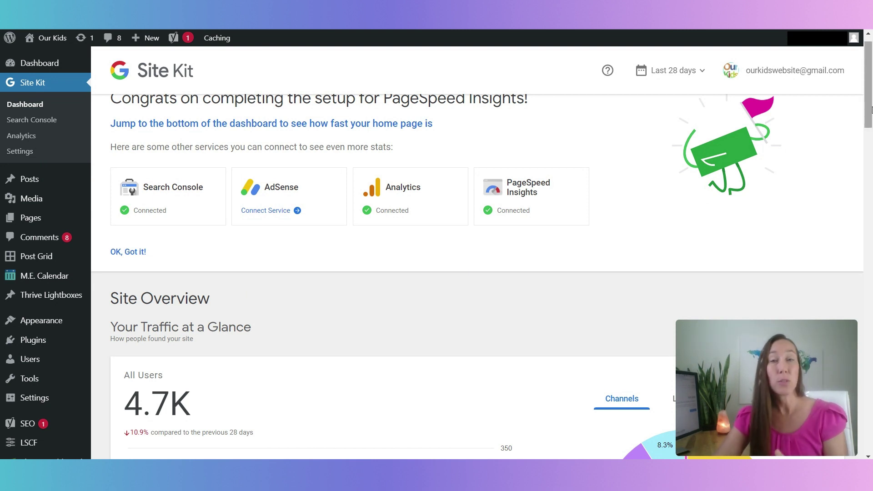
scroll(867, 84, "up", 1)
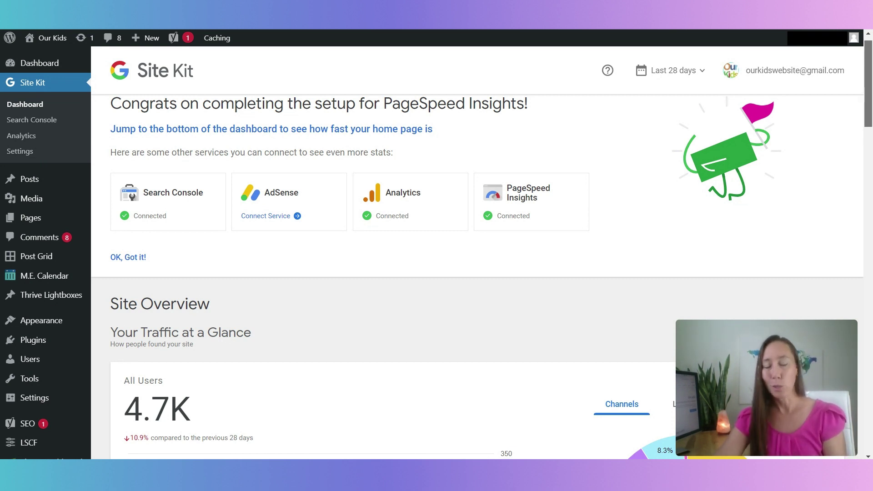
scroll(478, 272, "down", 6)
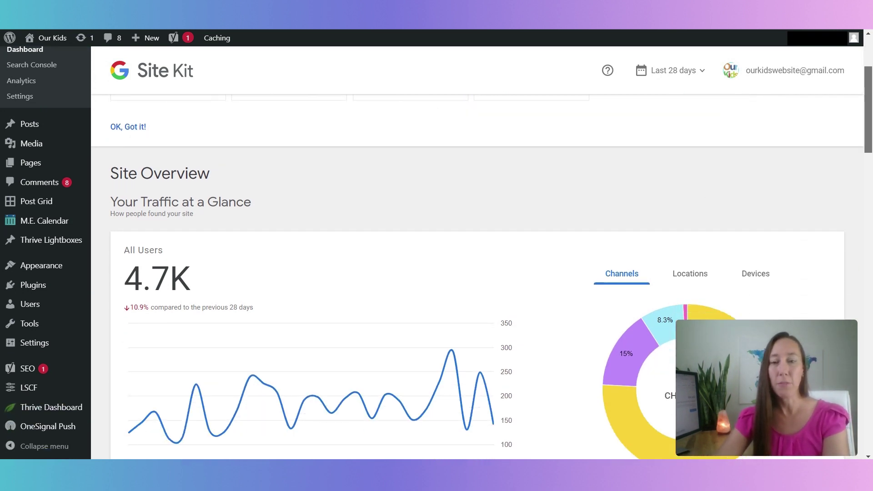
scroll(477, 273, "down", 2)
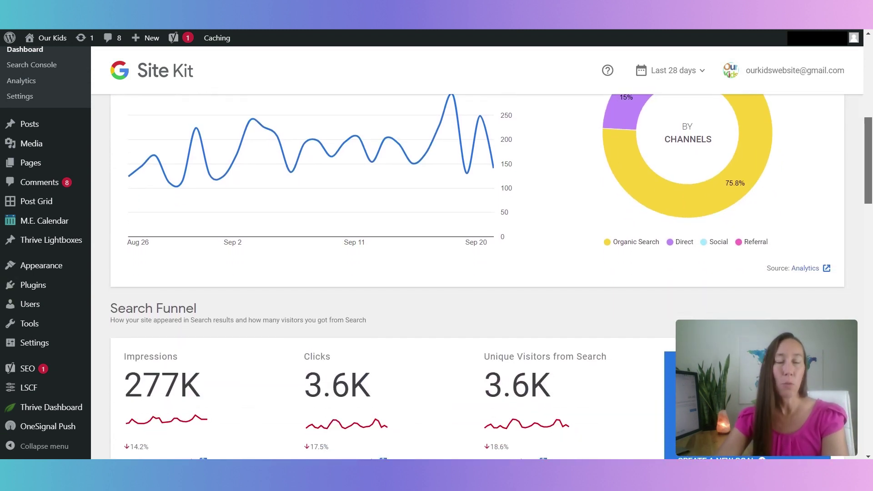
scroll(869, 224, "down", 4)
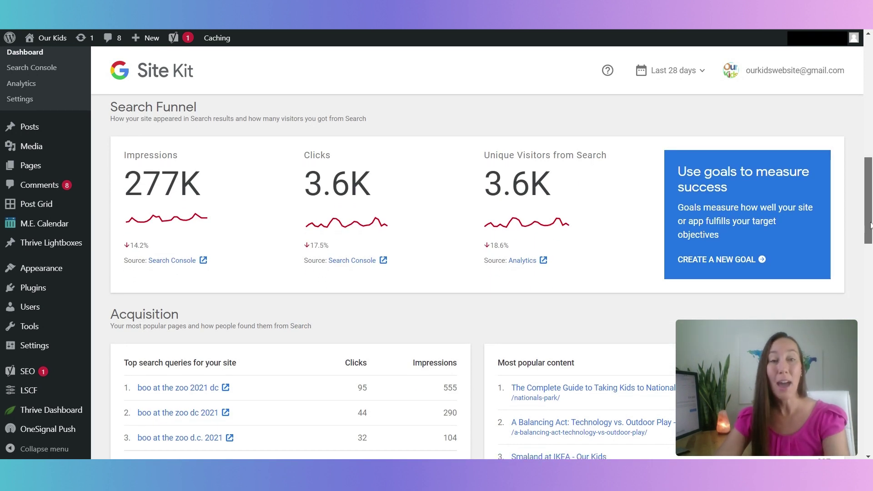
left_click_drag(870, 224, 869, 107)
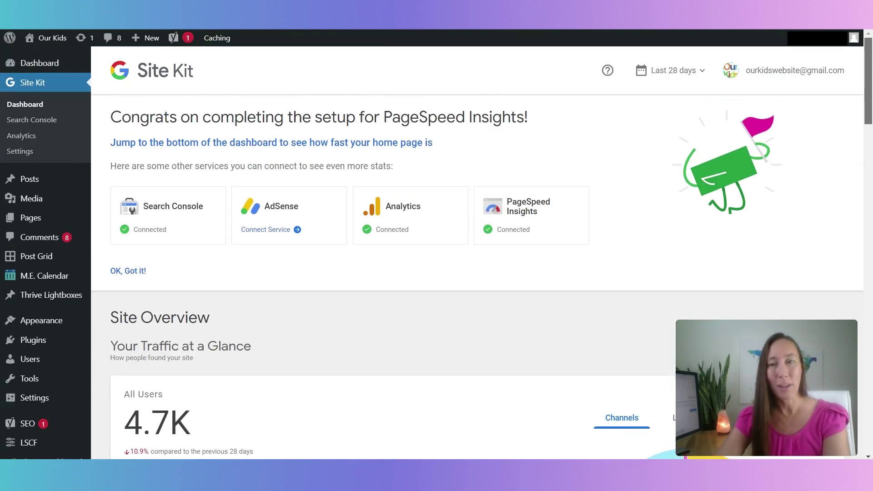